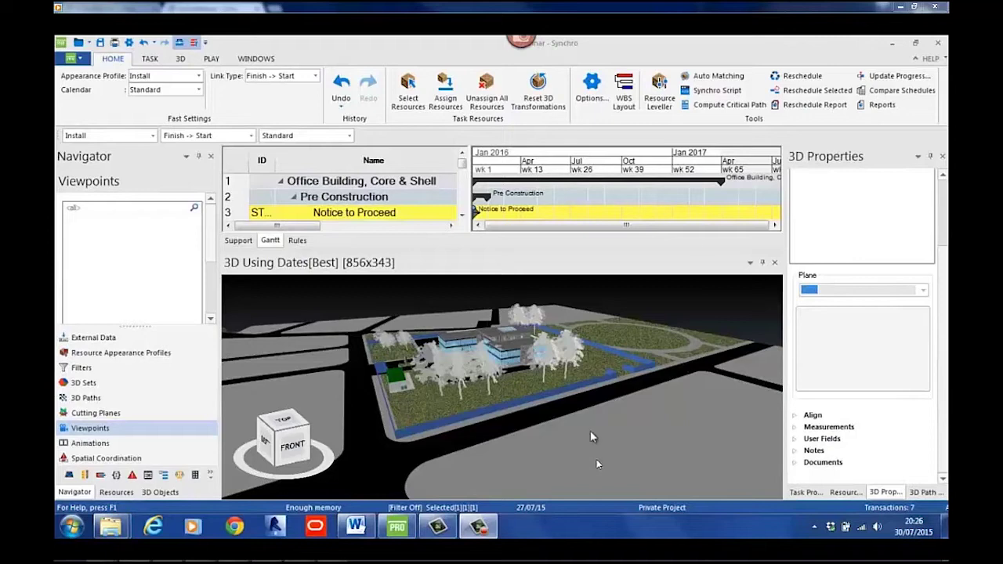
Orbit the model, return to the scene's 3D properties, and re-expand the empty Sky Boxes section.
{"action": "mouse_move", "coordinate": [594, 427]}
{"action": "left_mouse_down"}
{"action": "mouse_move", "coordinate": [583, 426]}
{"action": "mouse_move", "coordinate": [630, 428]}
{"action": "mouse_move", "coordinate": [599, 419]}
{"action": "left_mouse_up"}
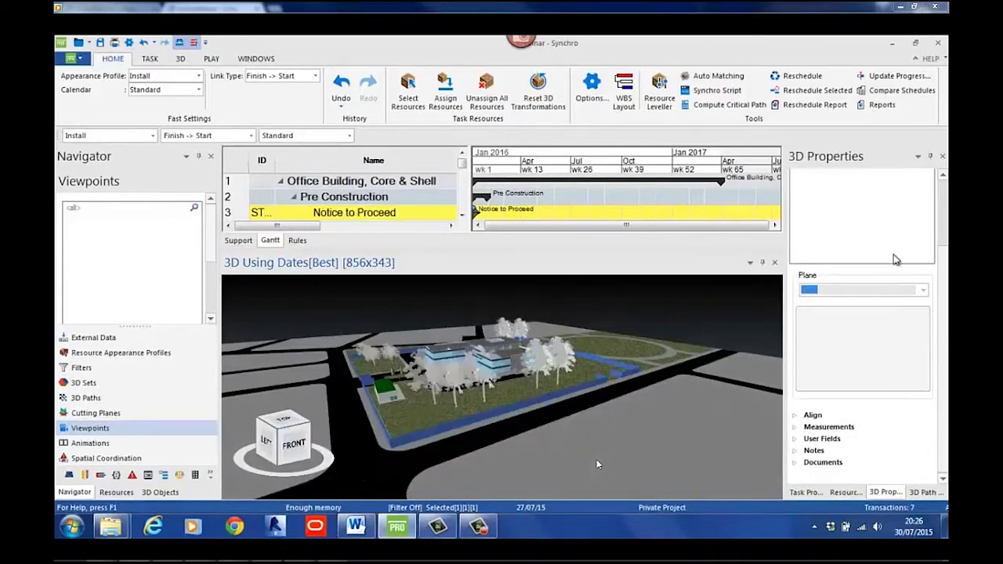
{"action": "left_click", "coordinate": [805, 492]}
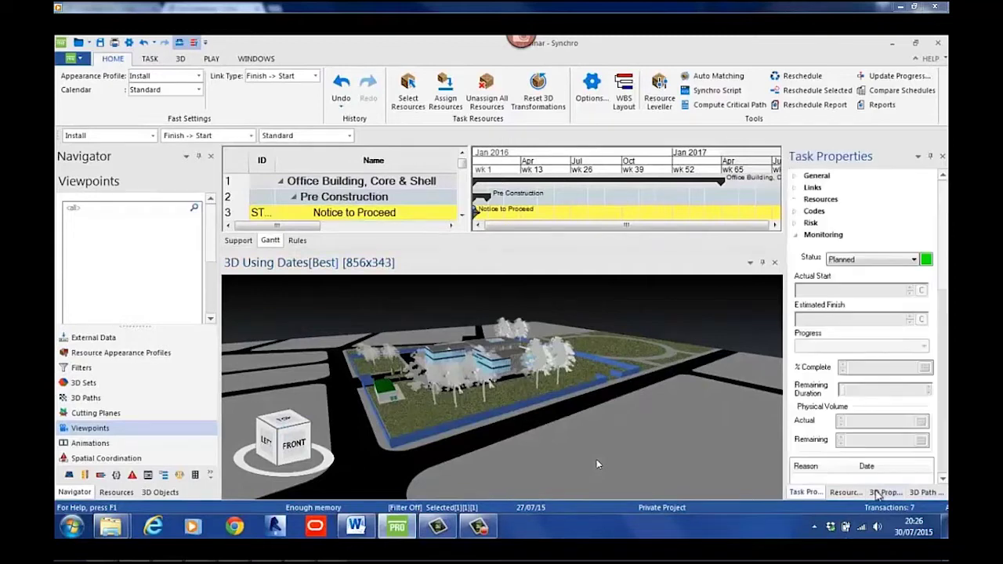
{"action": "left_click", "coordinate": [884, 493]}
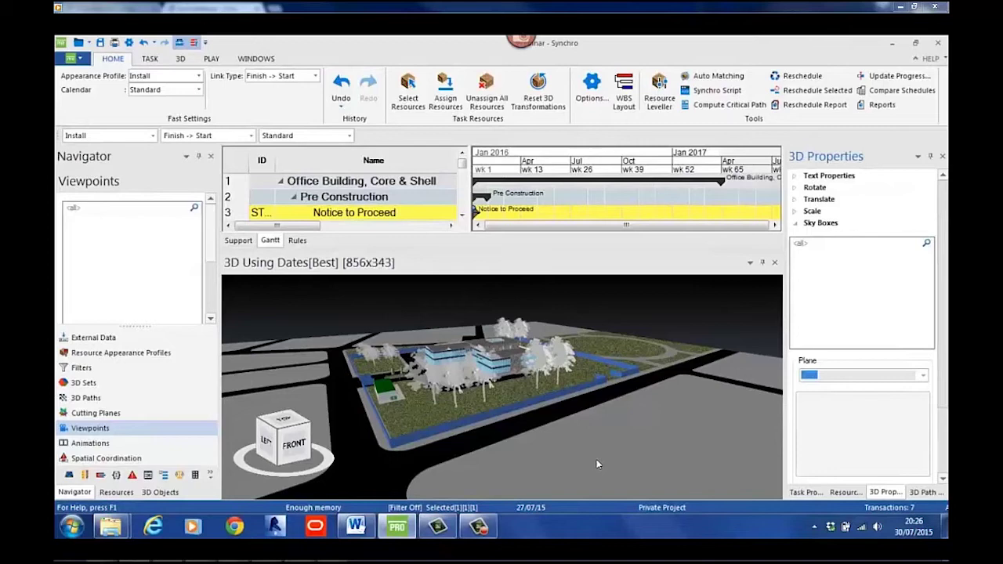
{"action": "left_click", "coordinate": [806, 224]}
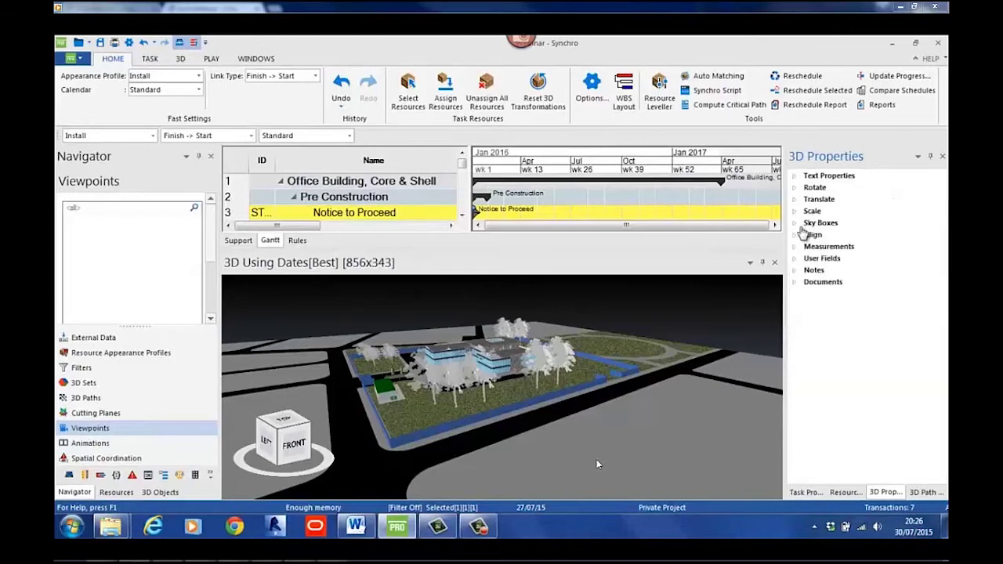
{"action": "left_click", "coordinate": [822, 225]}
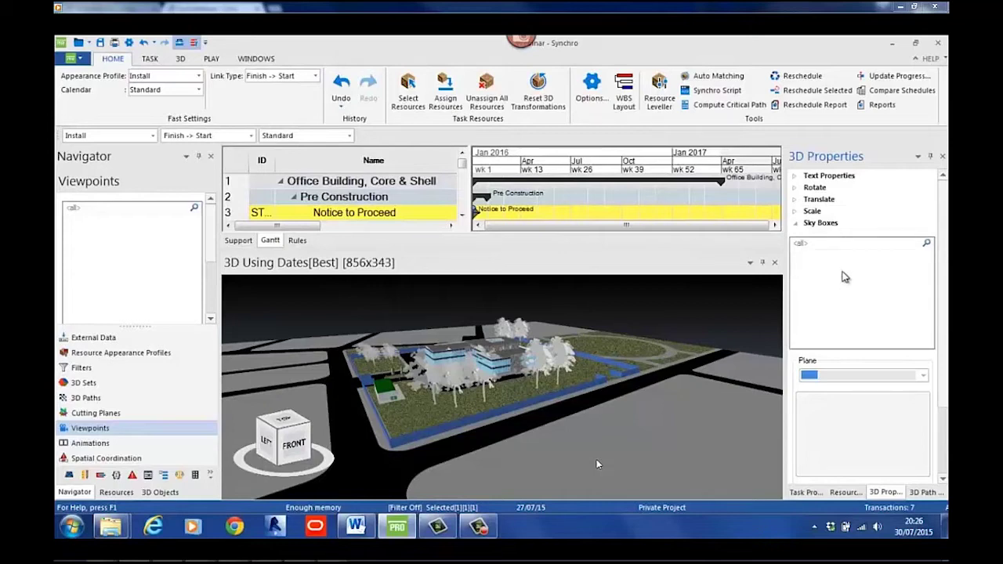
Start a sky box from a single image and browse to C:\Program Files\Synchro Ltd.
{"action": "right_click", "coordinate": [820, 273]}
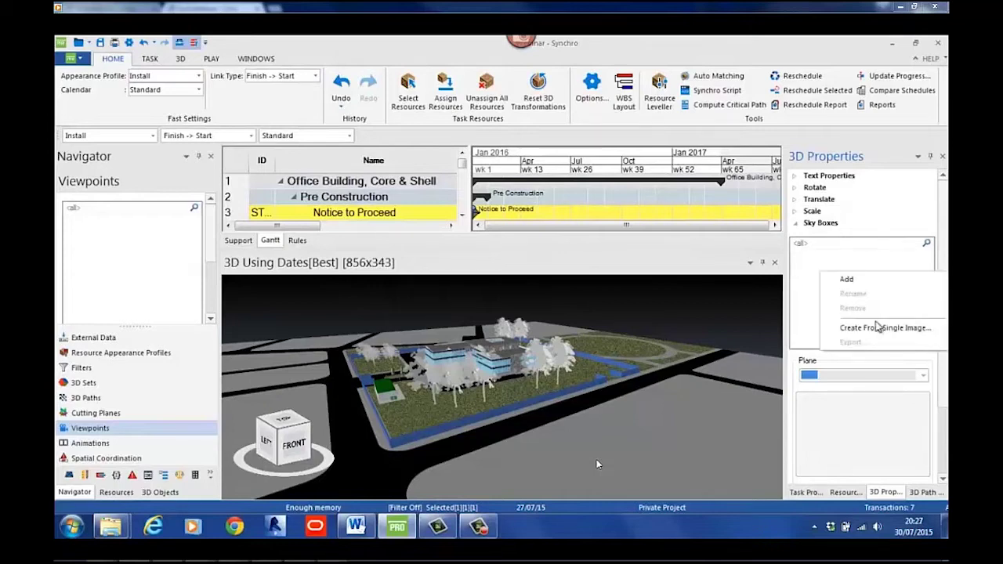
{"action": "left_click", "coordinate": [884, 329]}
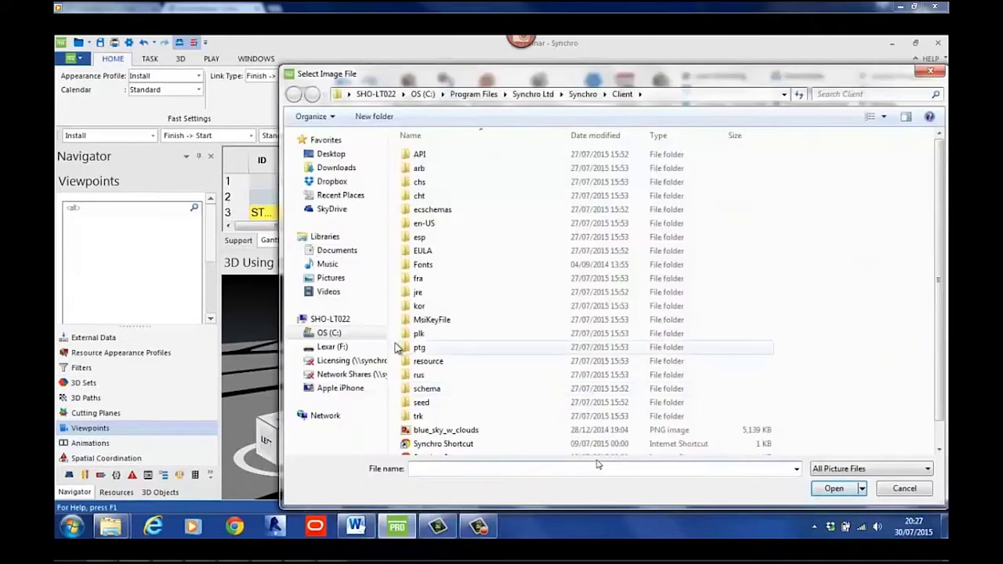
{"action": "left_click", "coordinate": [350, 336]}
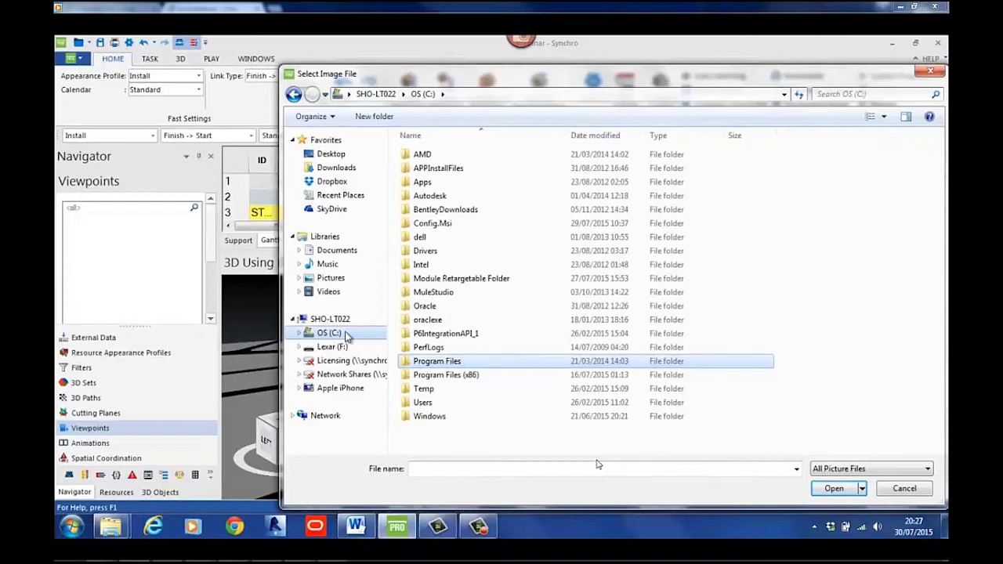
{"action": "double_click", "coordinate": [466, 363]}
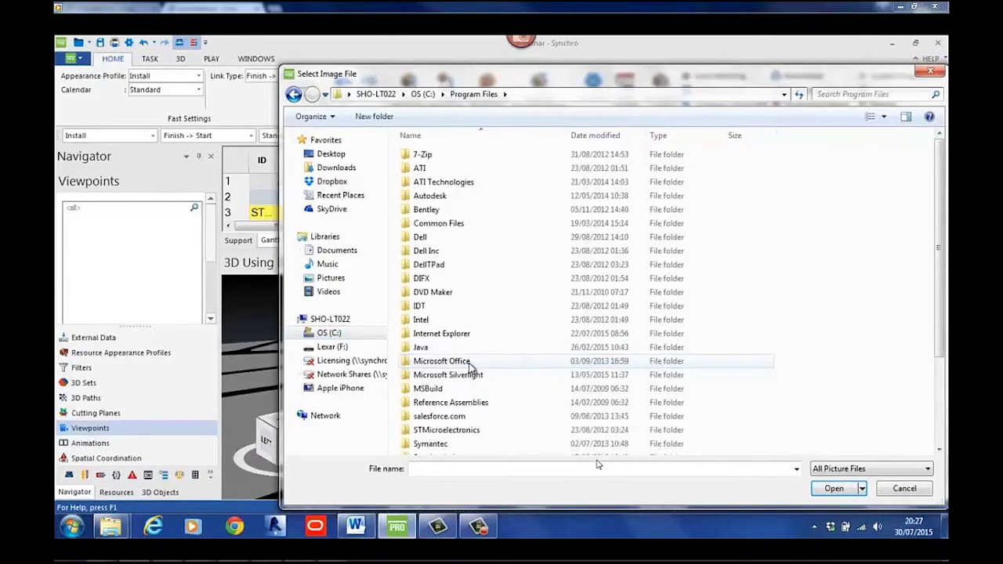
{"action": "scroll", "coordinate": [470, 367], "scroll_direction": "down", "scroll_amount": 2}
{"action": "left_click", "coordinate": [470, 380]}
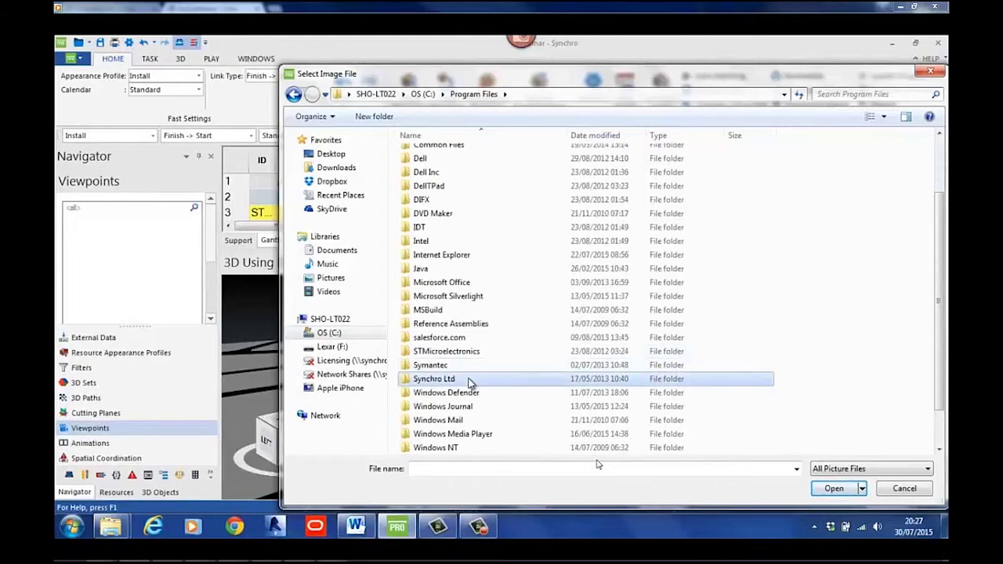
{"action": "double_click", "coordinate": [470, 380]}
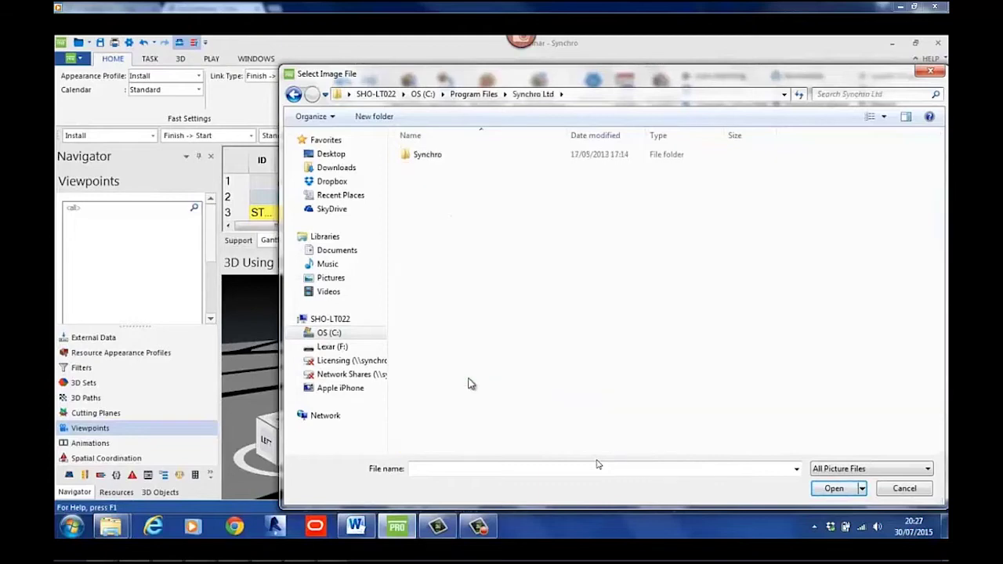
Open the Synchro\Client folder and load blue_sky_w_clouds.png as the sky box image.
{"action": "left_click", "coordinate": [446, 158]}
{"action": "double_click", "coordinate": [446, 158]}
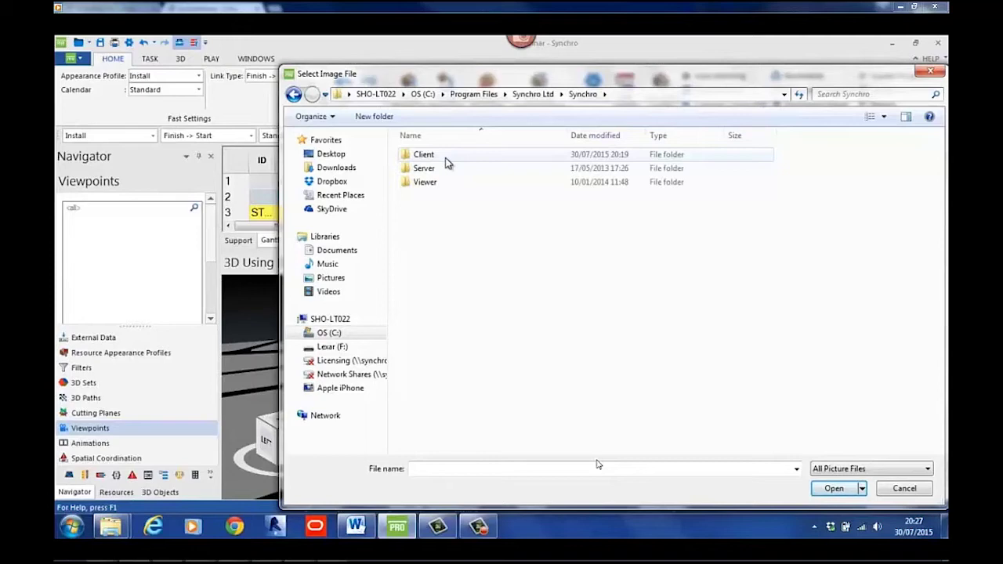
{"action": "double_click", "coordinate": [445, 157]}
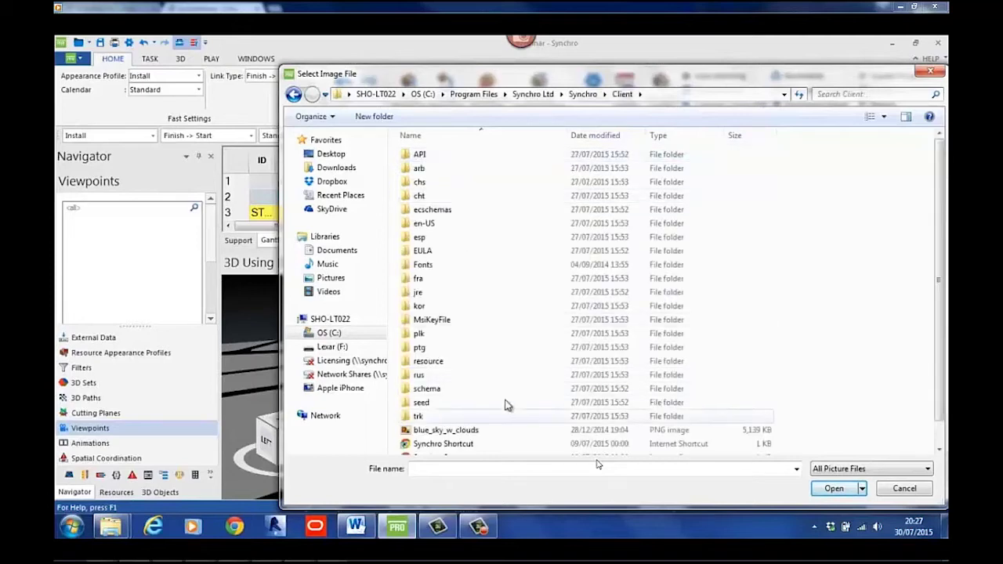
{"action": "mouse_move", "coordinate": [480, 437]}
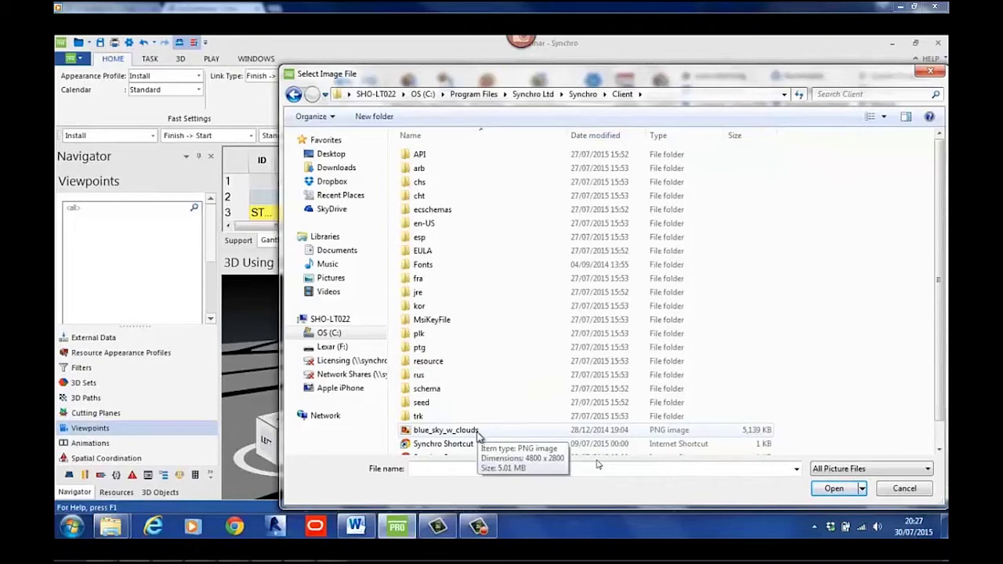
{"action": "left_click", "coordinate": [479, 432]}
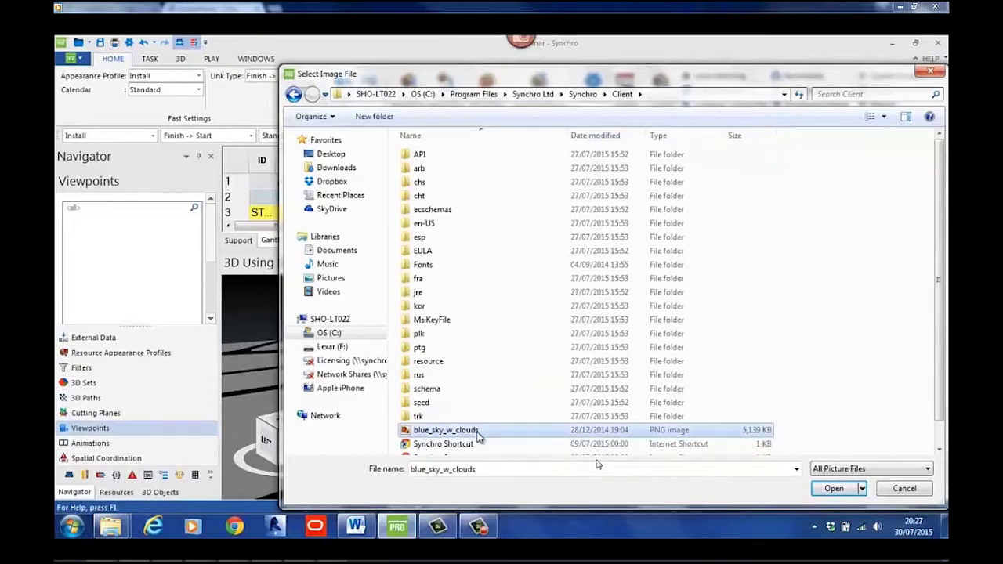
{"action": "left_click", "coordinate": [833, 489]}
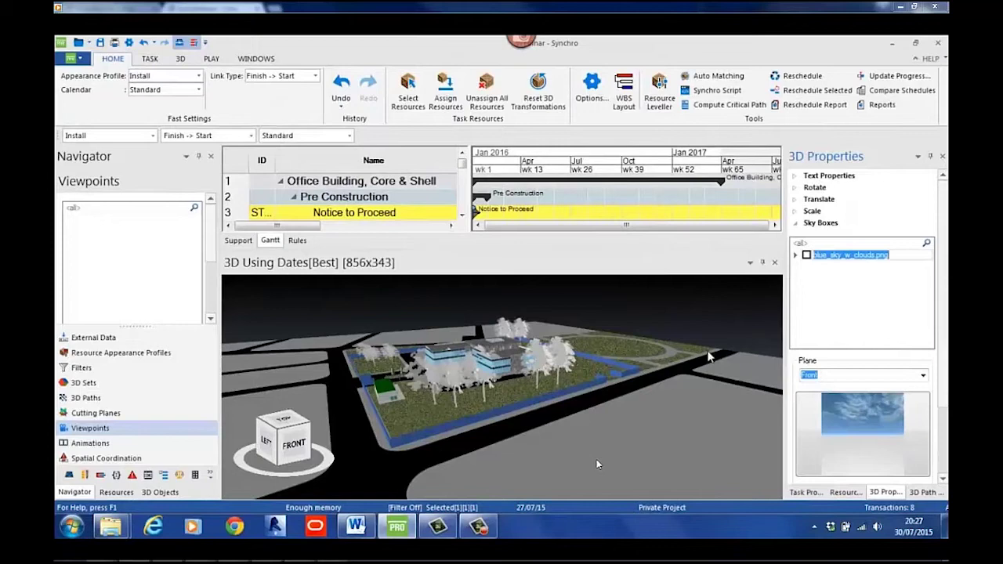
Enable the blue_sky_w_clouds.png sky box and orbit lower to see the cloudy sky.
{"action": "left_click", "coordinate": [806, 255]}
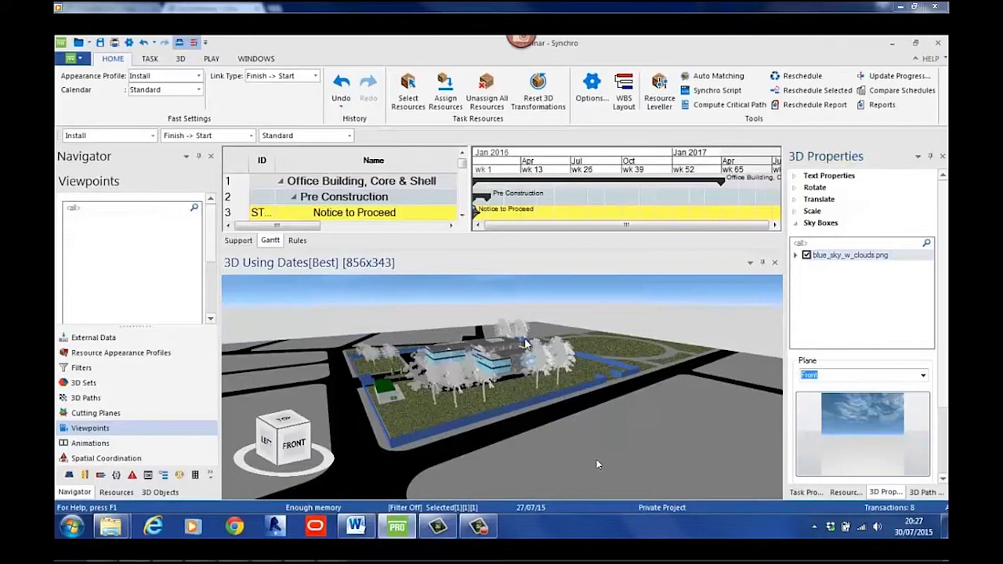
{"action": "left_click_drag", "start_coordinate": [529, 345], "coordinate": [560, 340]}
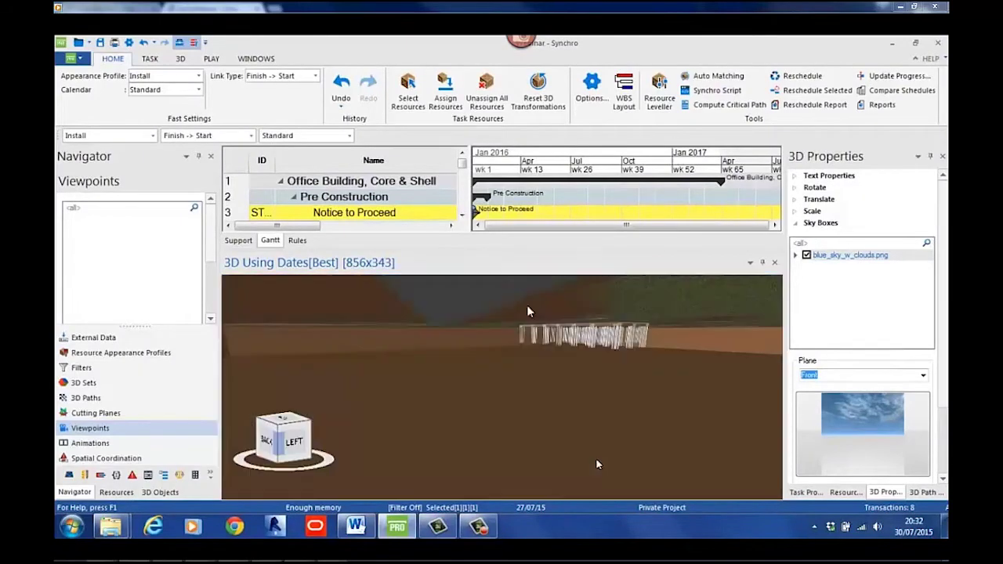
{"action": "left_click_drag", "start_coordinate": [528, 312], "coordinate": [538, 342]}
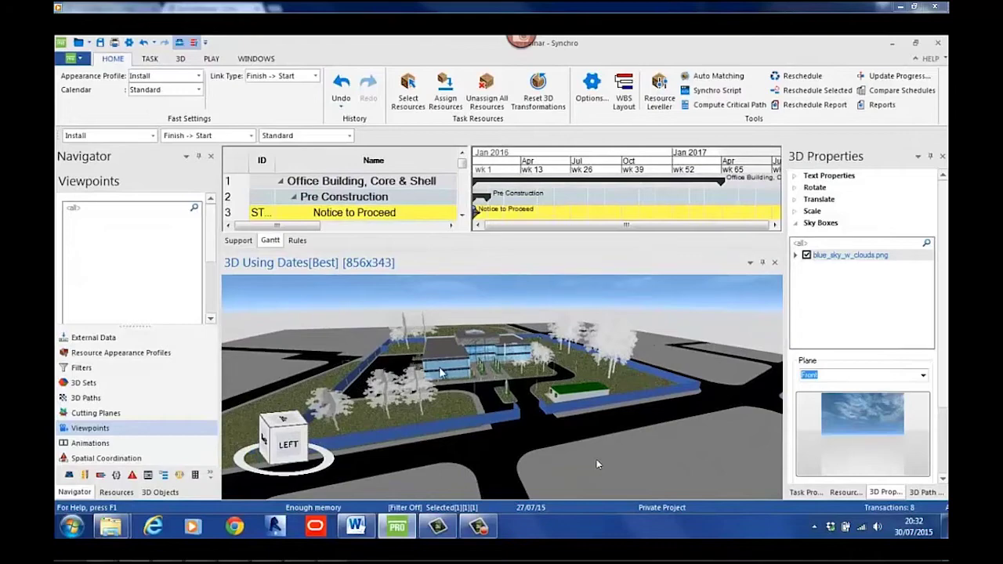
{"action": "left_click_drag", "start_coordinate": [435, 369], "coordinate": [456, 360]}
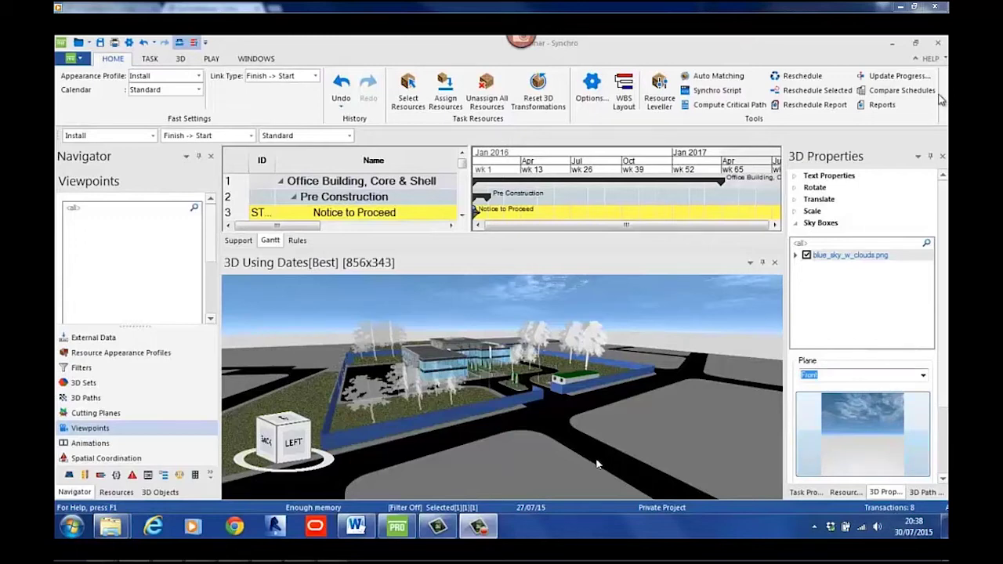
Search the help for 'video codec' and read the AVI Generation & Video Codecs topic.
{"action": "left_click", "coordinate": [932, 60]}
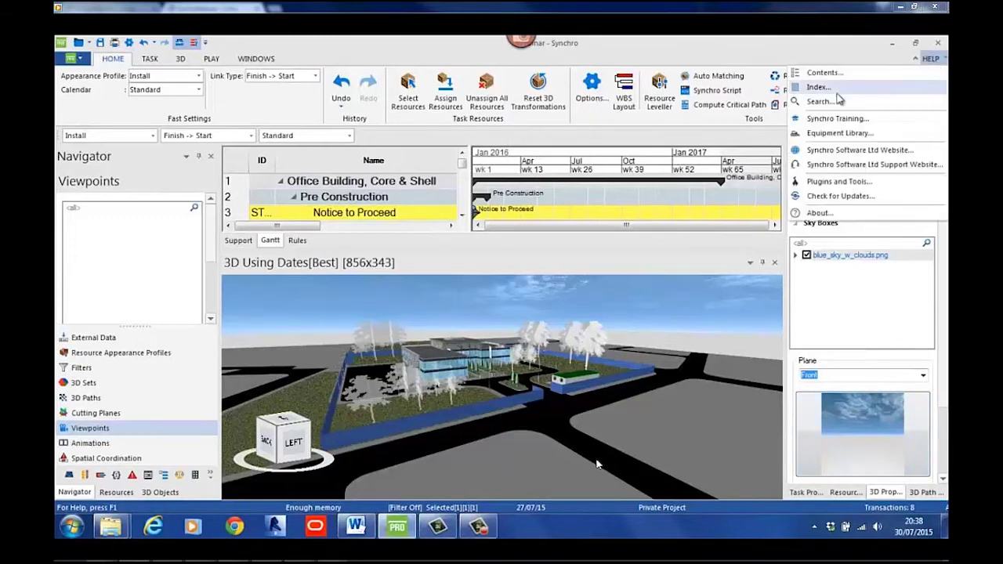
{"action": "left_click", "coordinate": [886, 106]}
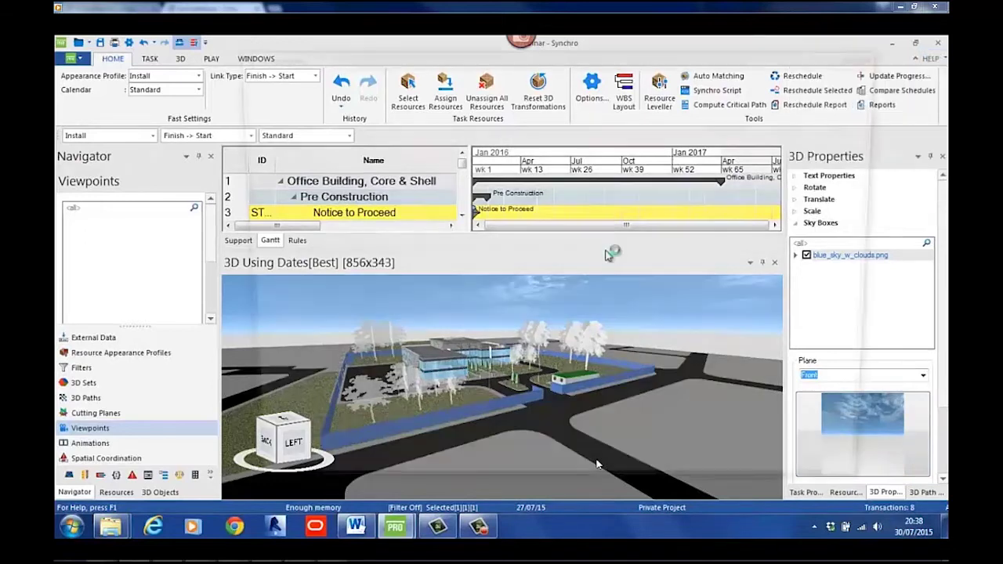
{"action": "key", "text": "BackSpace"}
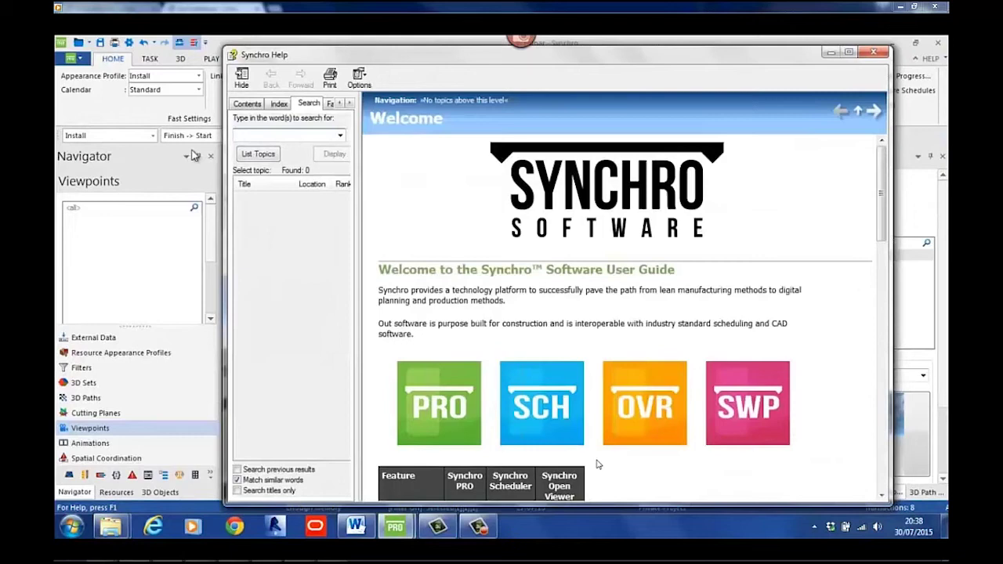
{"action": "type", "text": "video codec"}
{"action": "key", "text": "Return"}
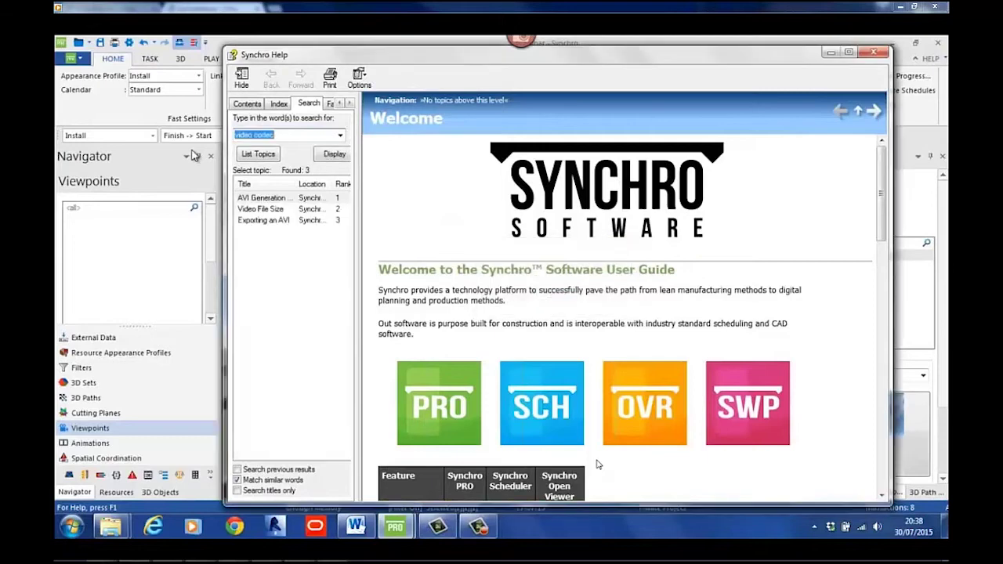
{"action": "left_click", "coordinate": [269, 199]}
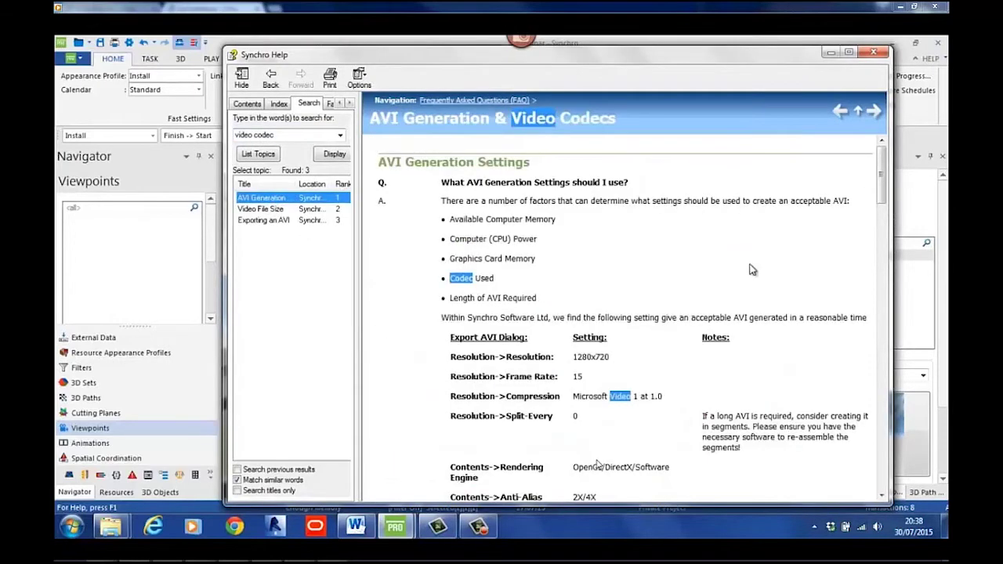
{"action": "left_click_drag", "start_coordinate": [881, 166], "coordinate": [875, 316]}
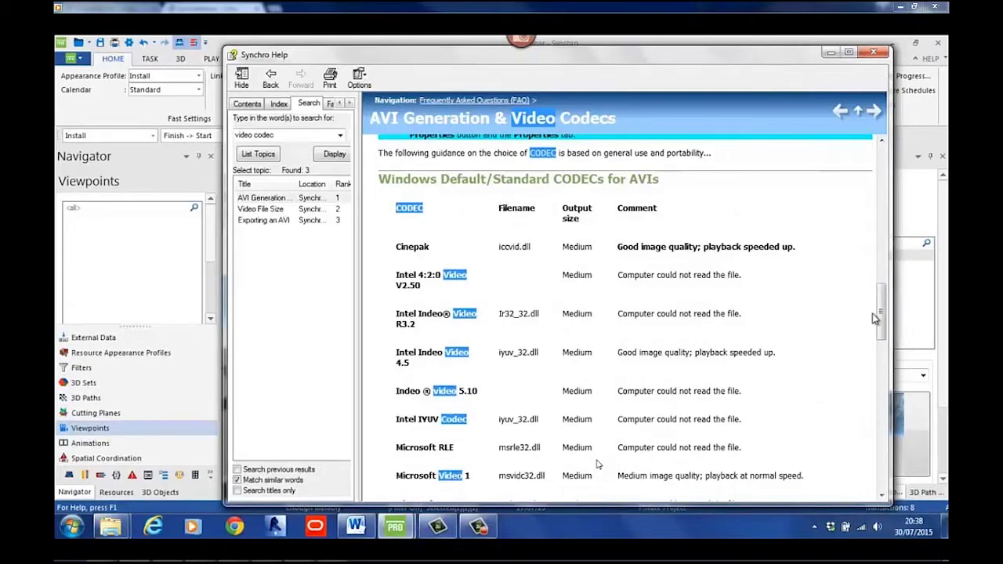
{"action": "left_click_drag", "start_coordinate": [880, 319], "coordinate": [880, 324]}
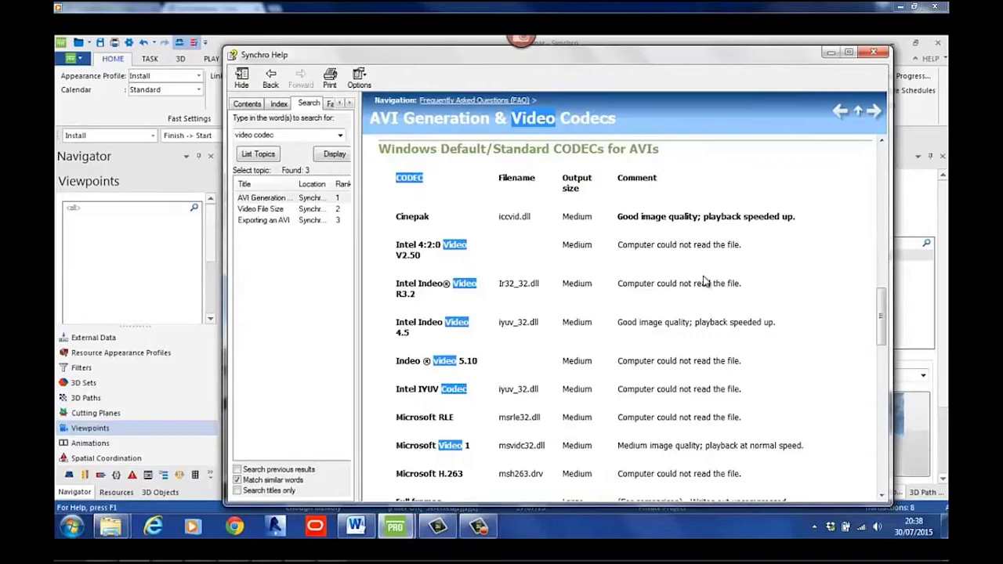
{"action": "left_click_drag", "start_coordinate": [884, 314], "coordinate": [881, 350]}
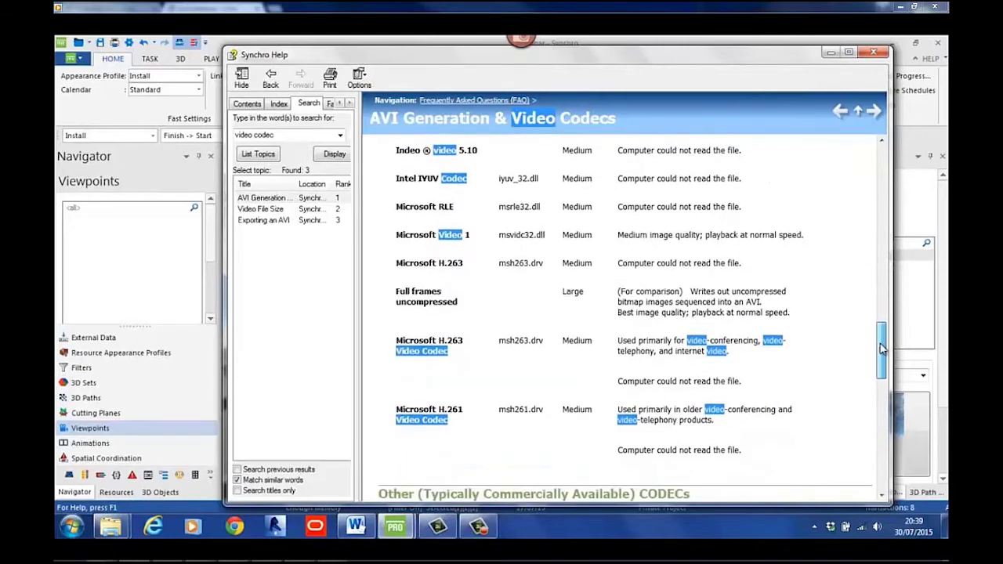
{"action": "scroll", "coordinate": [431, 228], "scroll_direction": "down", "scroll_amount": 1}
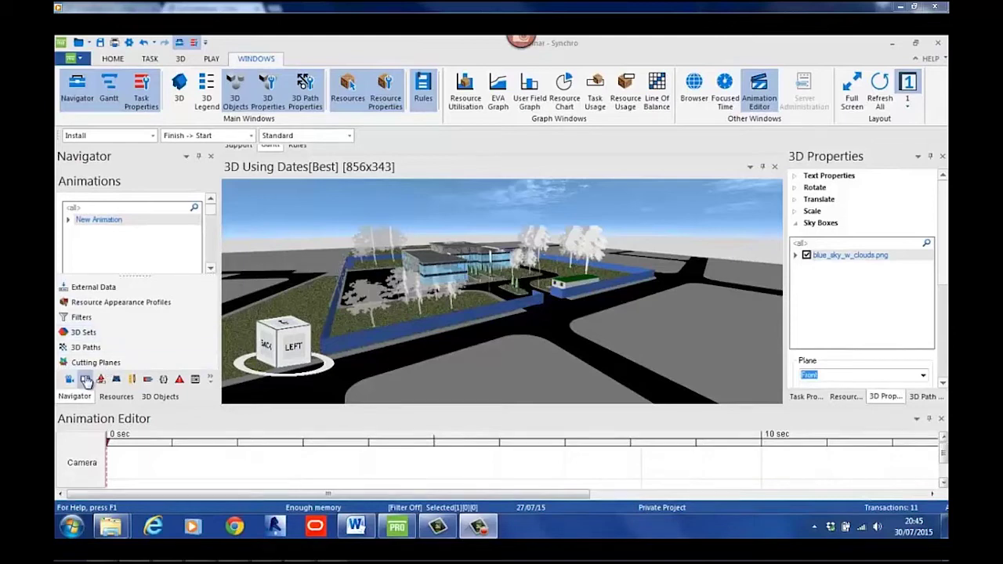
Open the Export AVI dialog for New Animation from its context menu.
{"action": "right_click", "coordinate": [108, 222]}
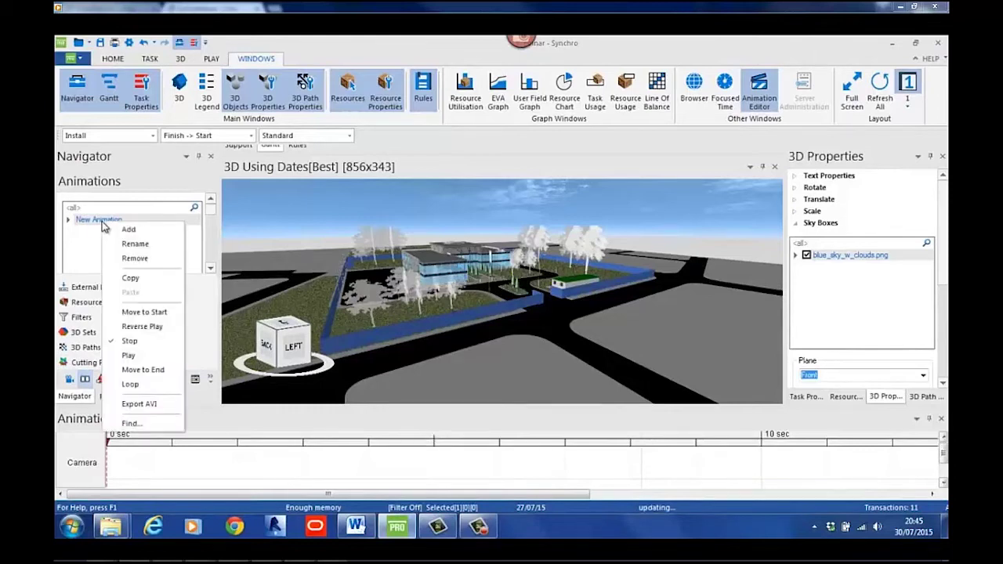
{"action": "left_click", "coordinate": [160, 405]}
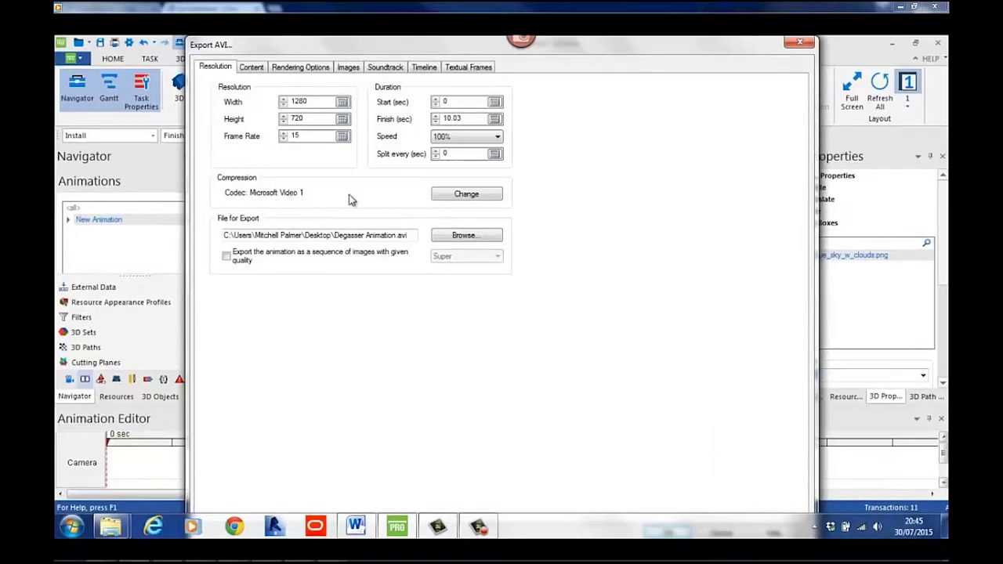
{"action": "left_click", "coordinate": [460, 199]}
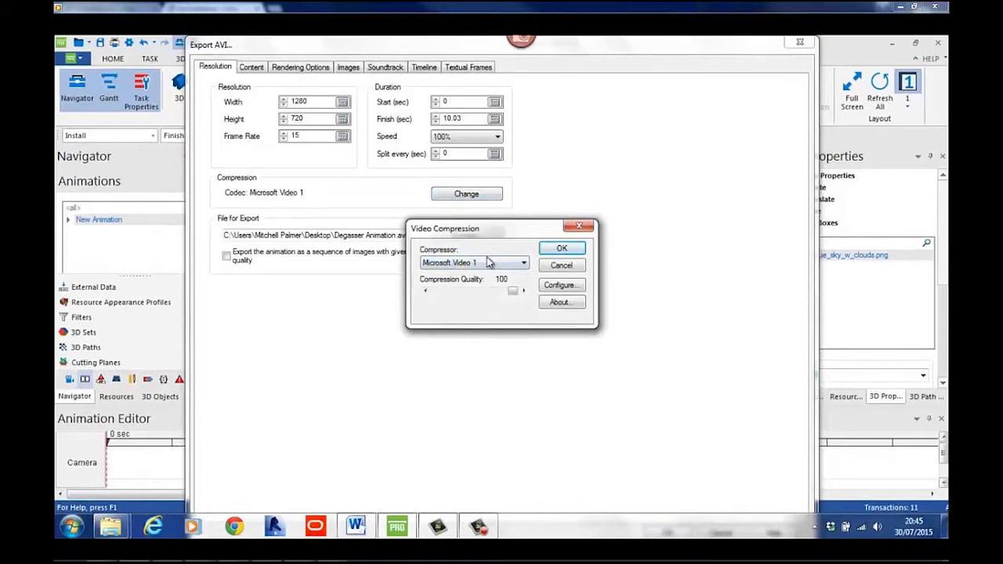
{"action": "left_click", "coordinate": [488, 263]}
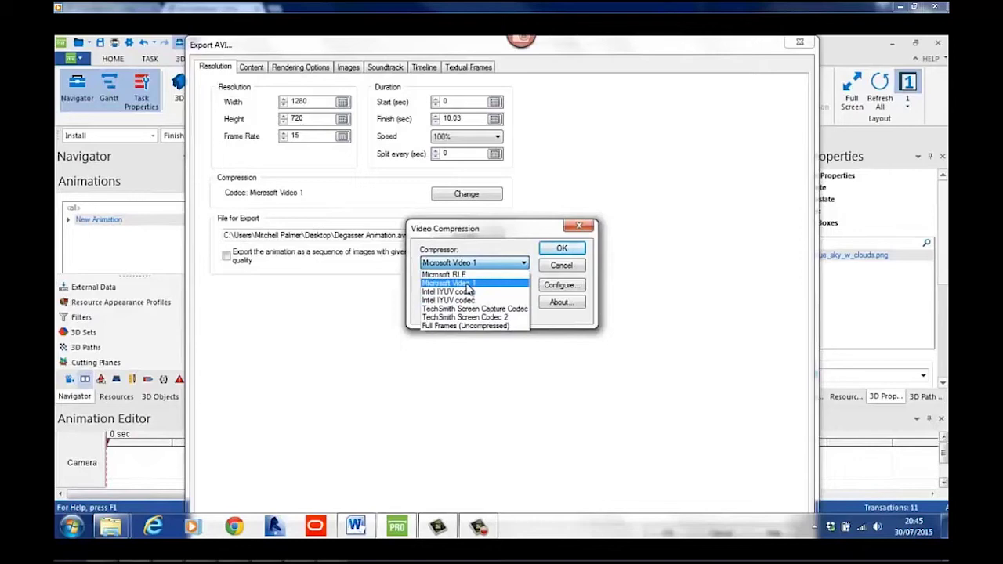
{"action": "left_click", "coordinate": [469, 283]}
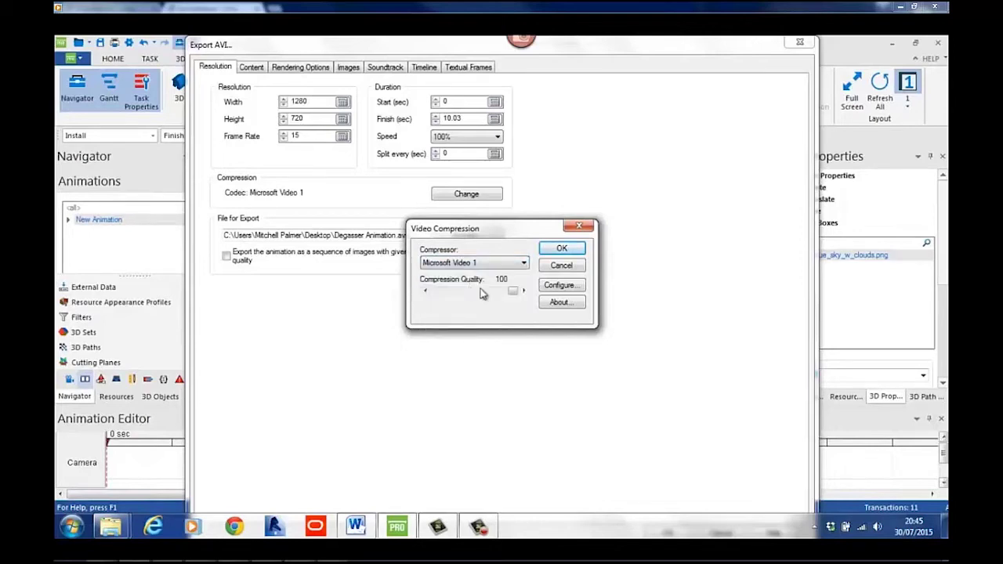
{"action": "left_click", "coordinate": [560, 252]}
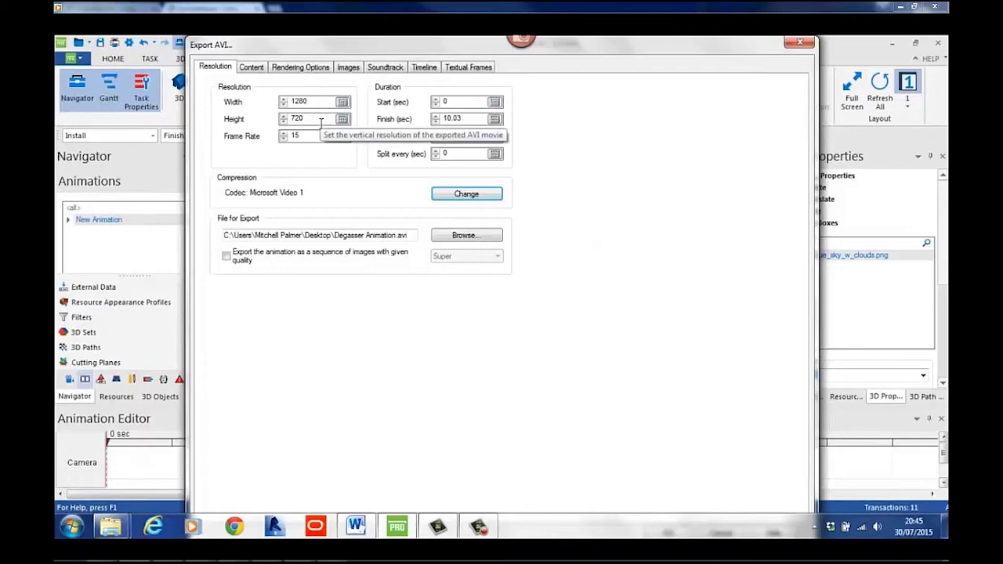
Change the export size from 1280×720 to 1920×1080 and the frame rate from 15 to 30.
{"action": "left_click", "coordinate": [320, 140]}
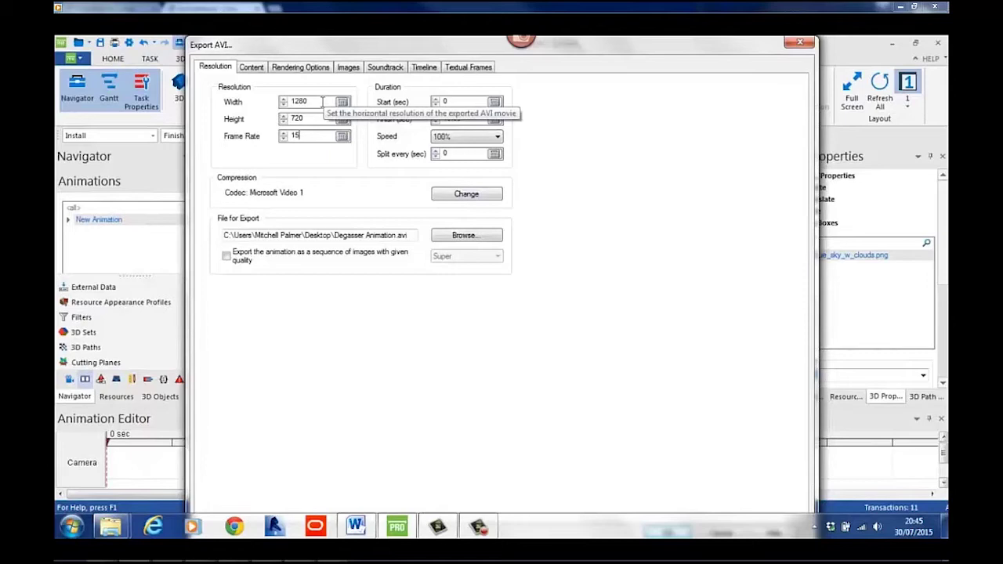
{"action": "left_click_drag", "start_coordinate": [322, 101], "coordinate": [236, 112]}
{"action": "key", "text": "BackSpace"}
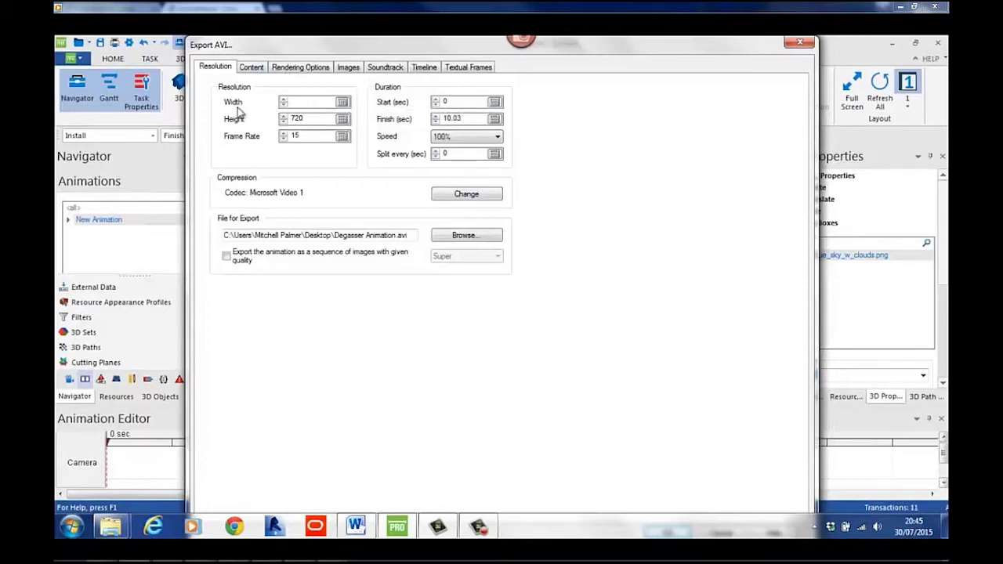
{"action": "type", "text": "1920"}
{"action": "key", "text": "Tab"}
{"action": "left_click_drag", "start_coordinate": [225, 118], "coordinate": [206, 123]}
{"action": "key", "text": "BackSpace"}
{"action": "type", "text": "1080"}
{"action": "left_click", "coordinate": [311, 135]}
{"action": "key", "text": "BackSpace"}
{"action": "key", "text": "BackSpace"}
{"action": "type", "text": "30"}
On the Content page, keep DirectX 11 as the renderer and 4x anti-aliasing.
{"action": "left_click", "coordinate": [250, 68]}
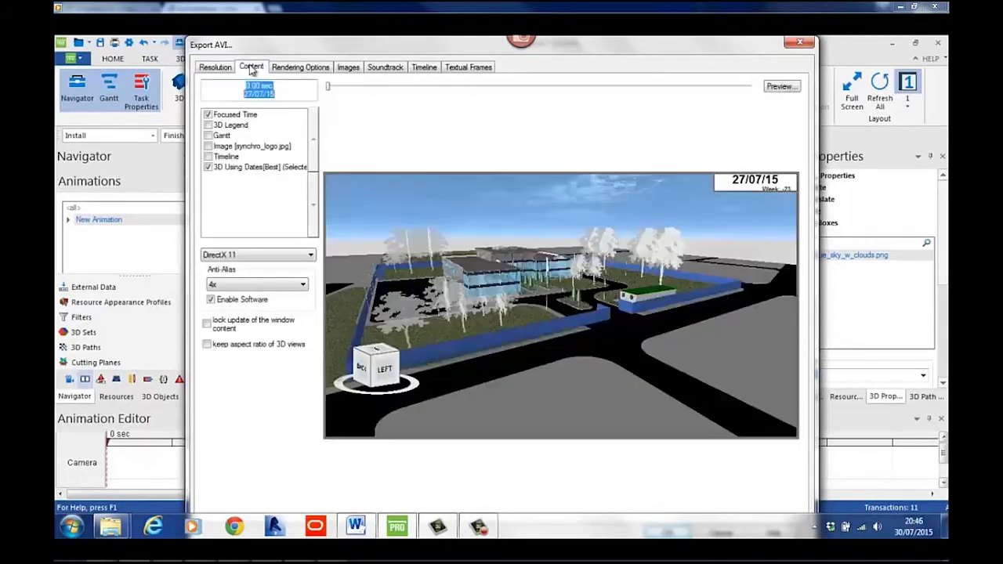
{"action": "left_click", "coordinate": [263, 256]}
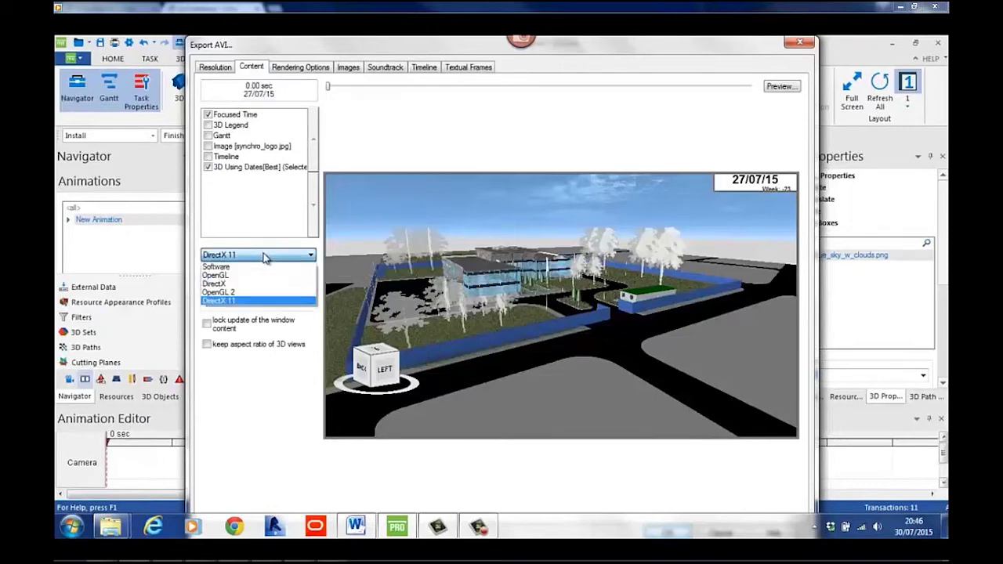
{"action": "left_click", "coordinate": [253, 301]}
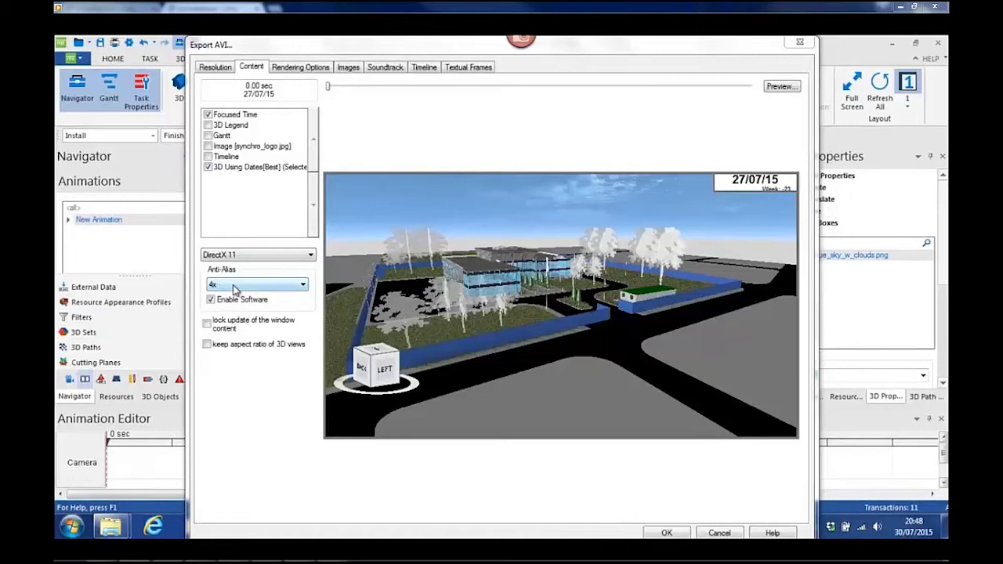
{"action": "left_click", "coordinate": [234, 287]}
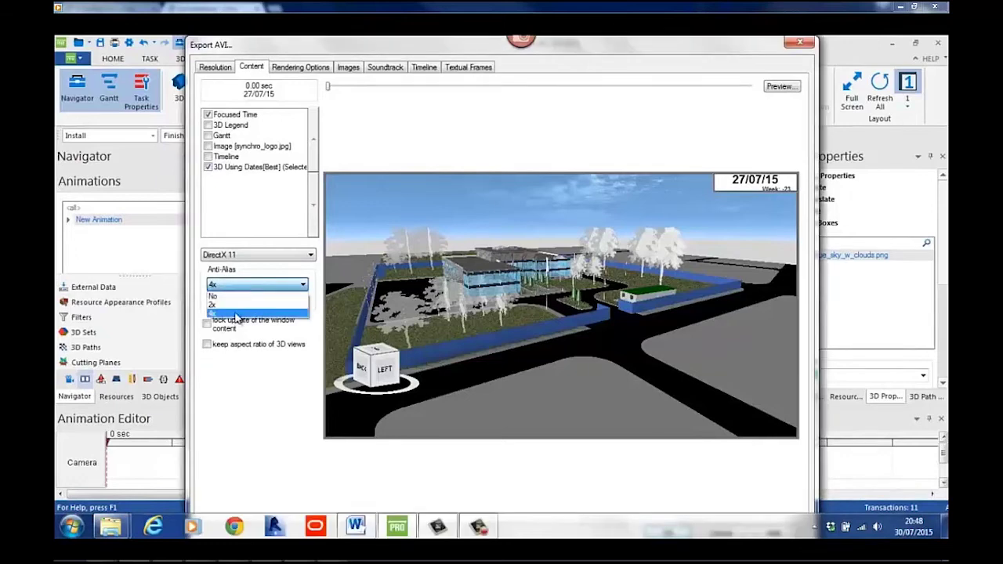
{"action": "left_click", "coordinate": [236, 314]}
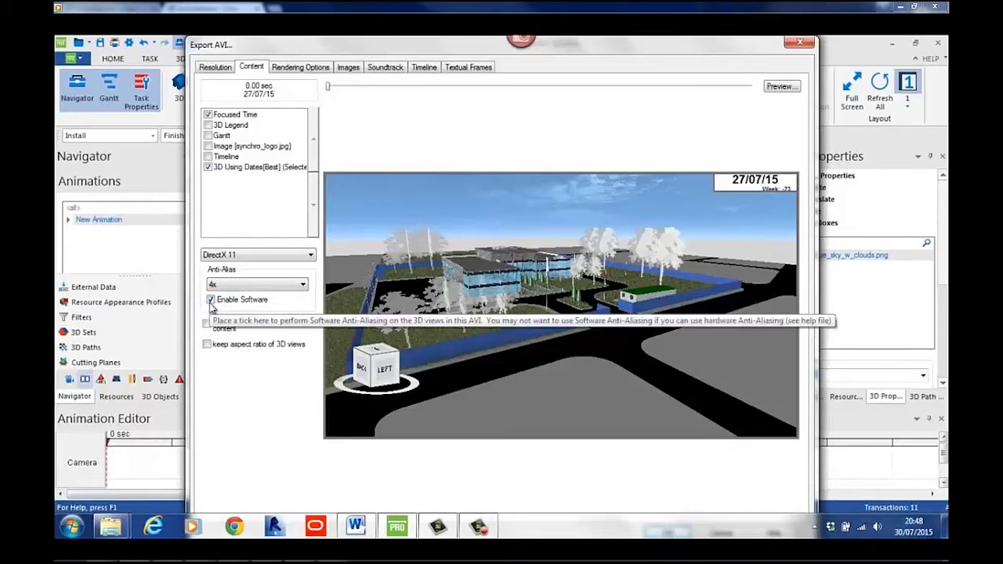
Show the export's Rendering Options page to review its effects.
{"action": "left_click", "coordinate": [304, 68]}
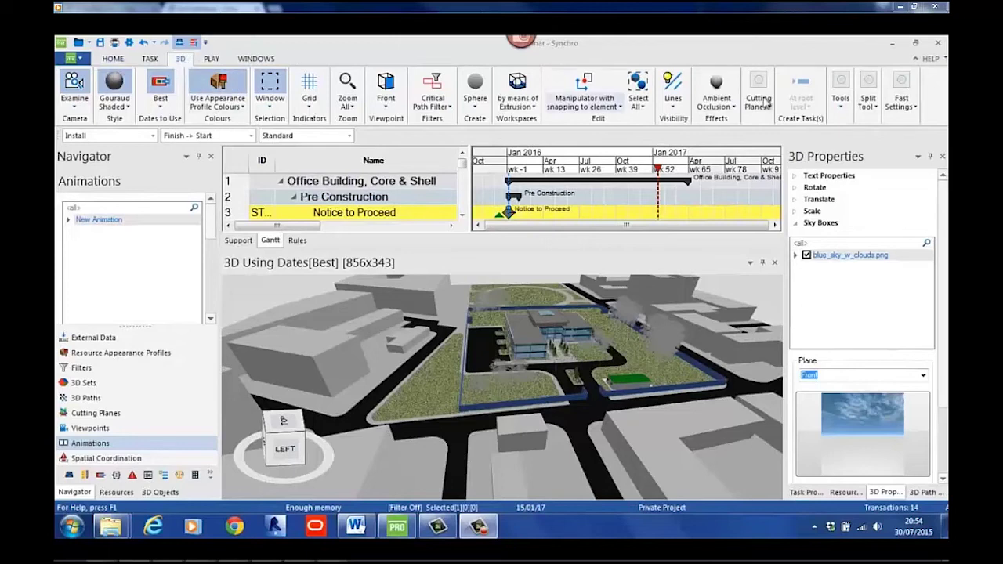
Turn on Ambient Occlusion from the 3D tab's Effects dropdown.
{"action": "left_click", "coordinate": [715, 107]}
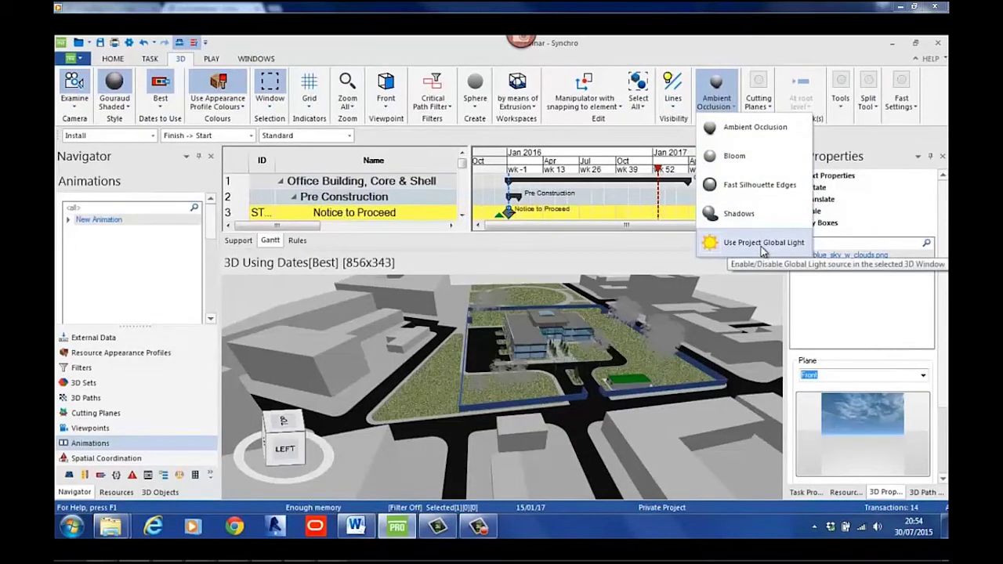
{"action": "left_click", "coordinate": [748, 129]}
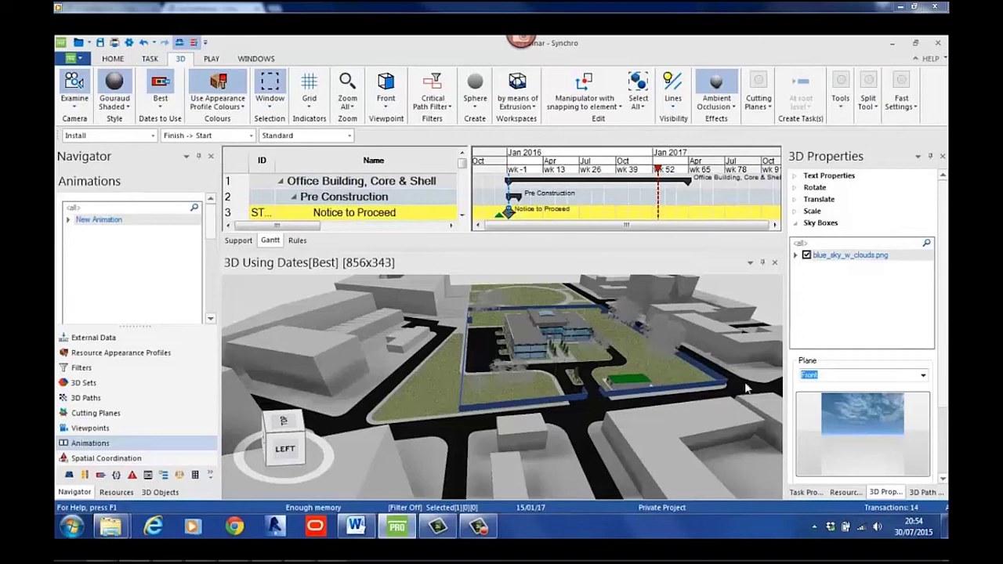
{"action": "scroll", "coordinate": [743, 357], "scroll_direction": "up", "scroll_amount": 3}
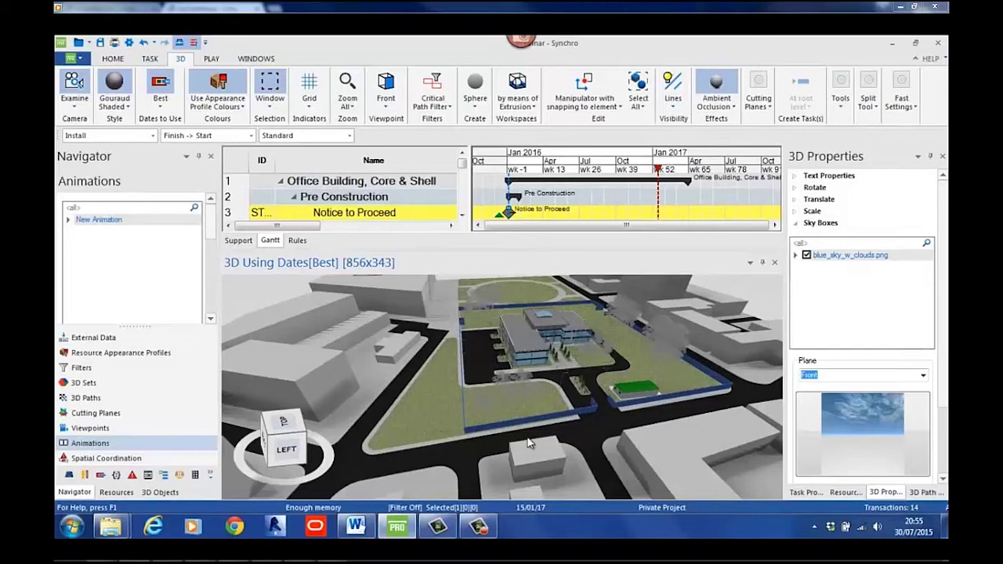
Choose Bloom in the Effects dropdown so it joins ambient occlusion on the site view.
{"action": "left_click", "coordinate": [730, 110]}
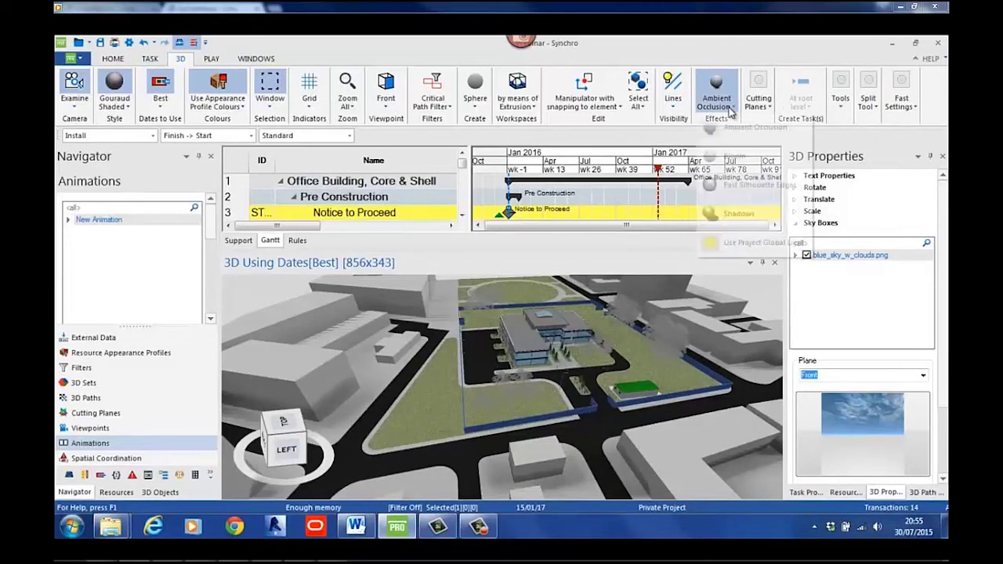
{"action": "left_click", "coordinate": [744, 157]}
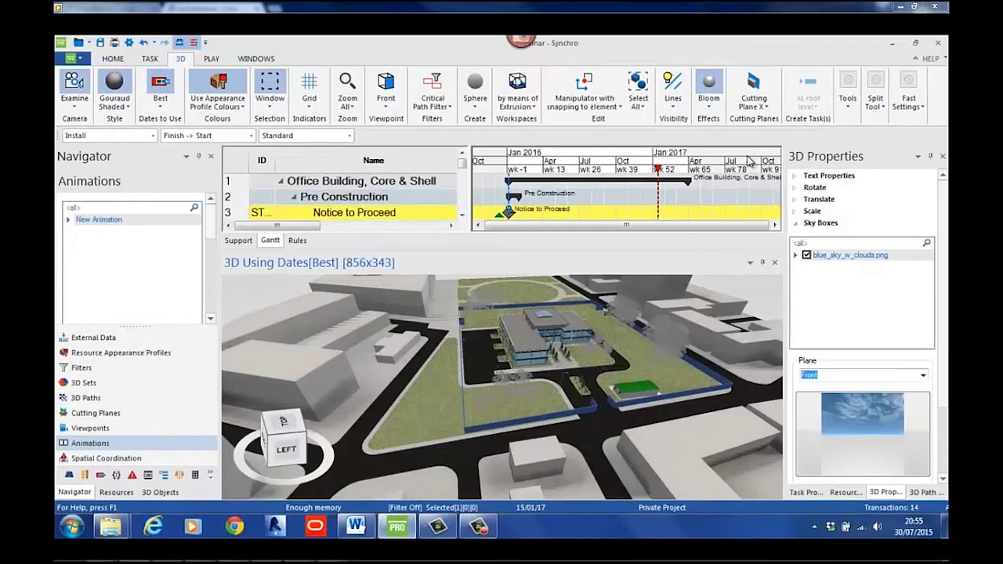
{"action": "mouse_move", "coordinate": [569, 458]}
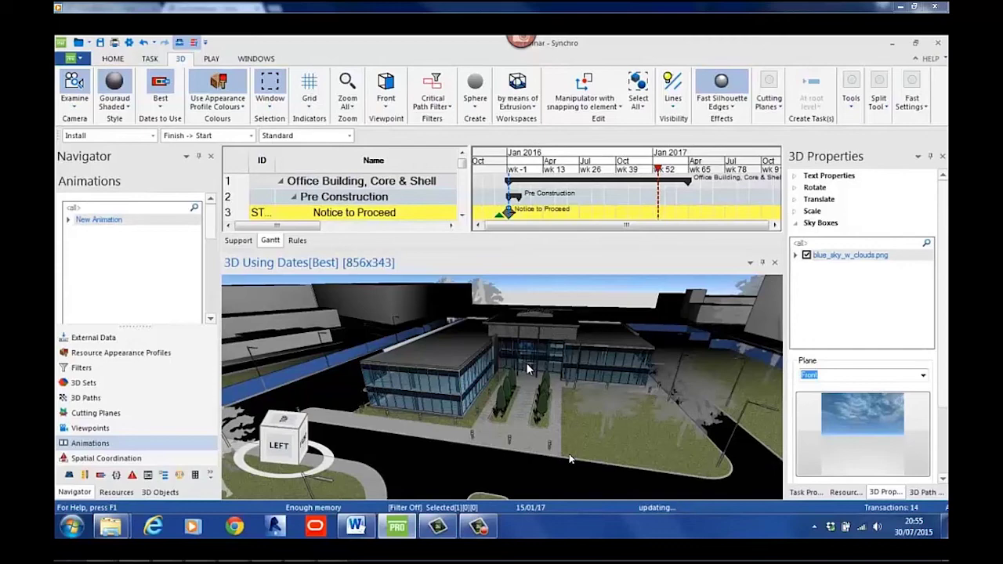
Orbit the 3D view to look over the office building.
{"action": "left_click_drag", "start_coordinate": [527, 368], "coordinate": [548, 371]}
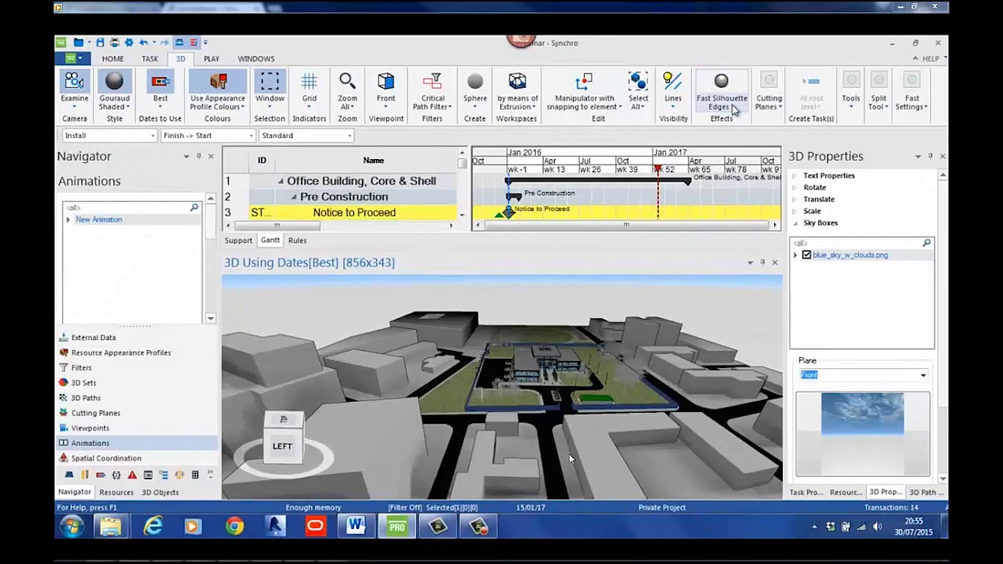
Enable the Shadows effect and switch lighting to Use Project Global Light, viewed from a corner.
{"action": "left_click", "coordinate": [724, 106]}
{"action": "left_click", "coordinate": [739, 213]}
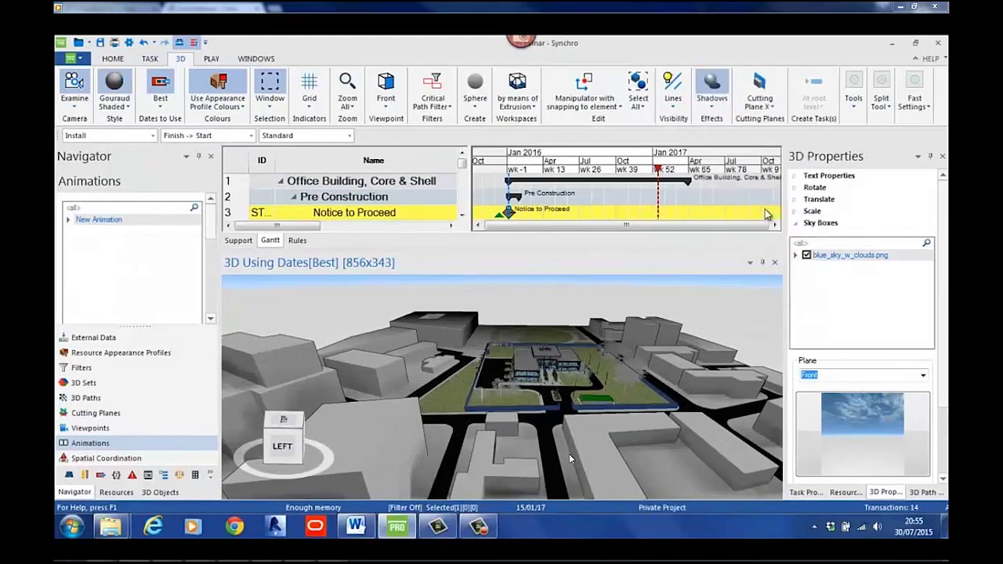
{"action": "scroll", "coordinate": [578, 368], "scroll_direction": "up", "scroll_amount": 3}
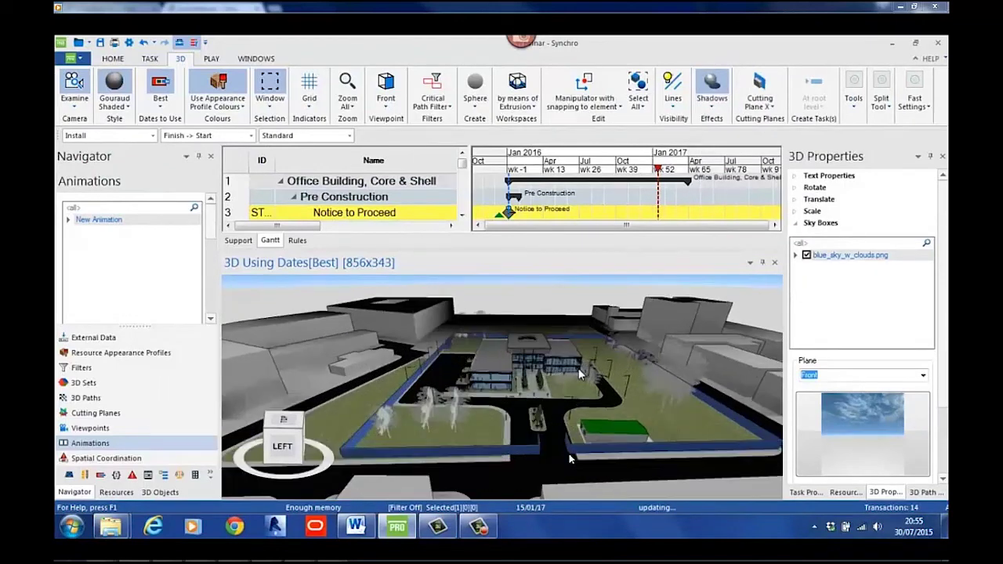
{"action": "mouse_move", "coordinate": [568, 380]}
{"action": "left_mouse_down"}
{"action": "mouse_move", "coordinate": [551, 373]}
{"action": "mouse_move", "coordinate": [534, 388]}
{"action": "mouse_move", "coordinate": [561, 378]}
{"action": "left_mouse_up"}
{"action": "left_click", "coordinate": [711, 90]}
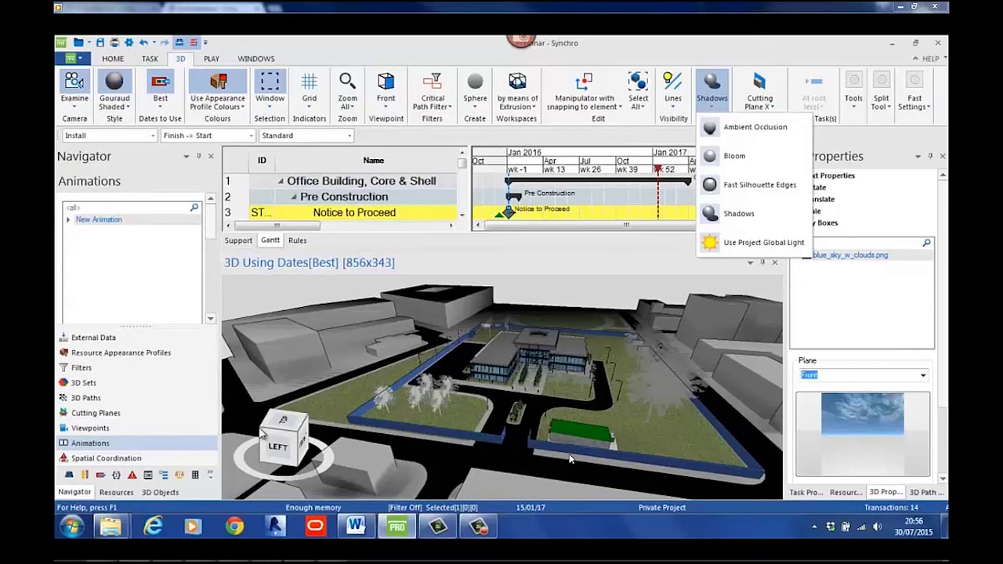
{"action": "left_click", "coordinate": [570, 458]}
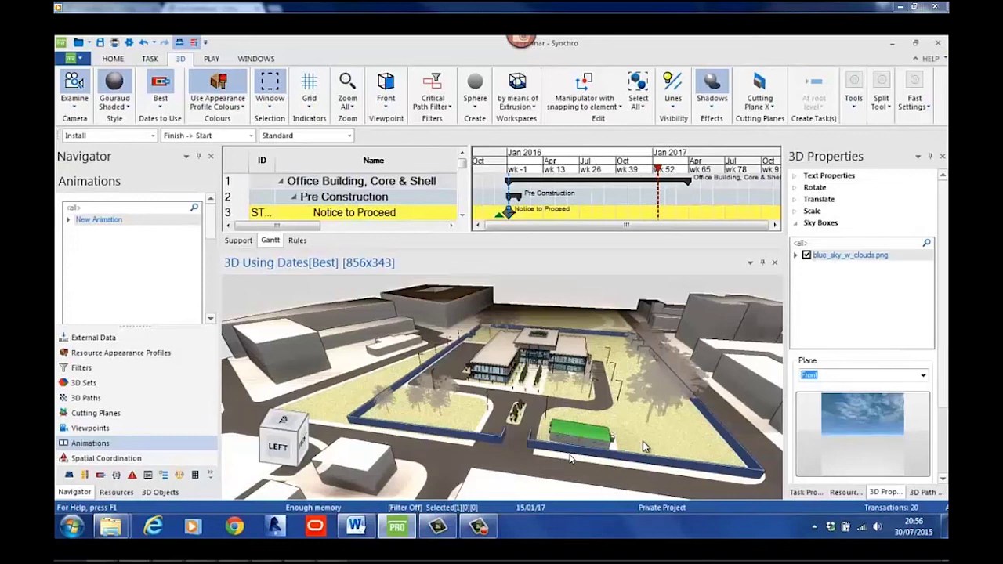
{"action": "left_click", "coordinate": [478, 527]}
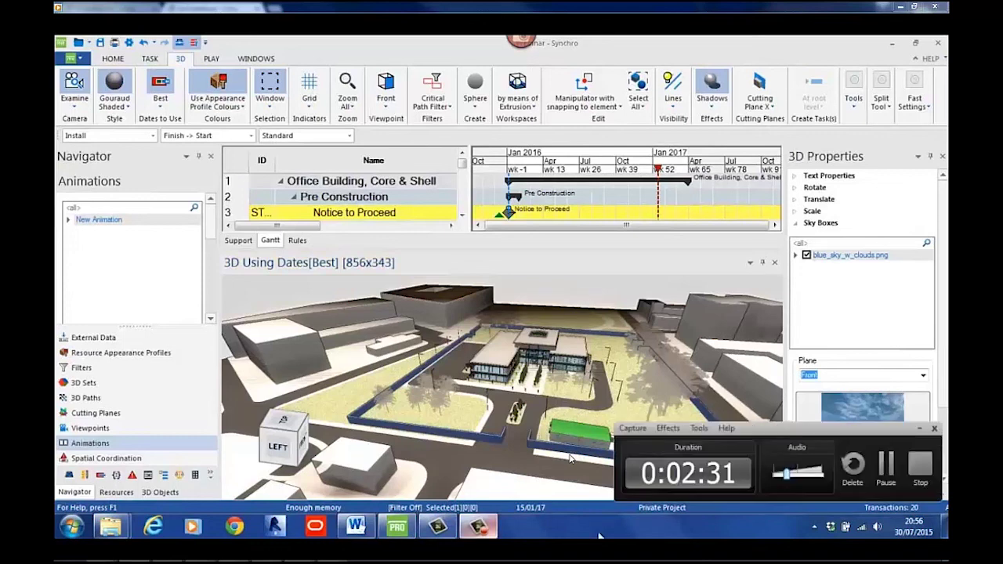